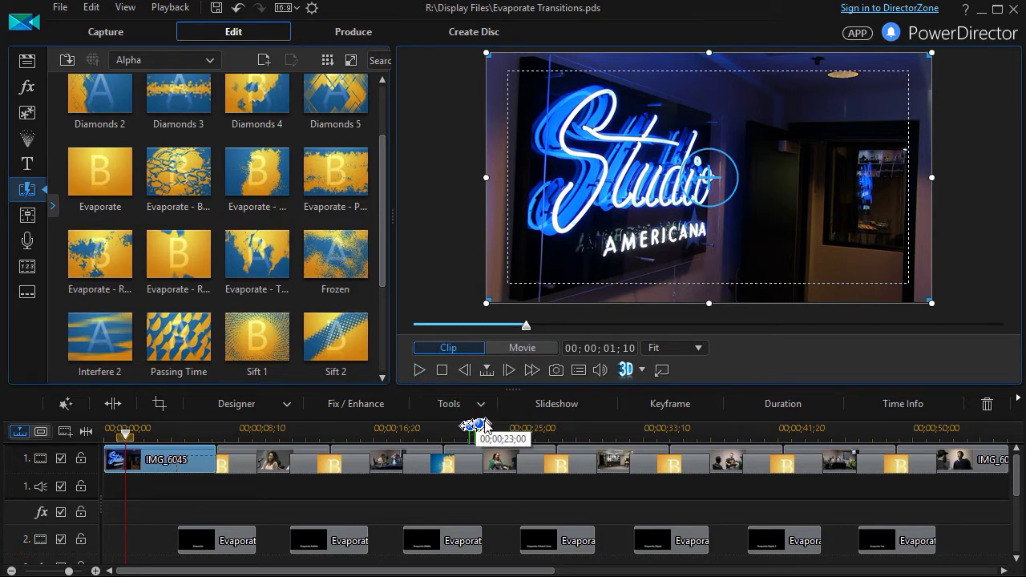
# Enlarge the preview area above the timeline and play the movie through to 00;00;52;00.
pyautogui.moveTo(516, 390); pyautogui.dragTo(519, 416)
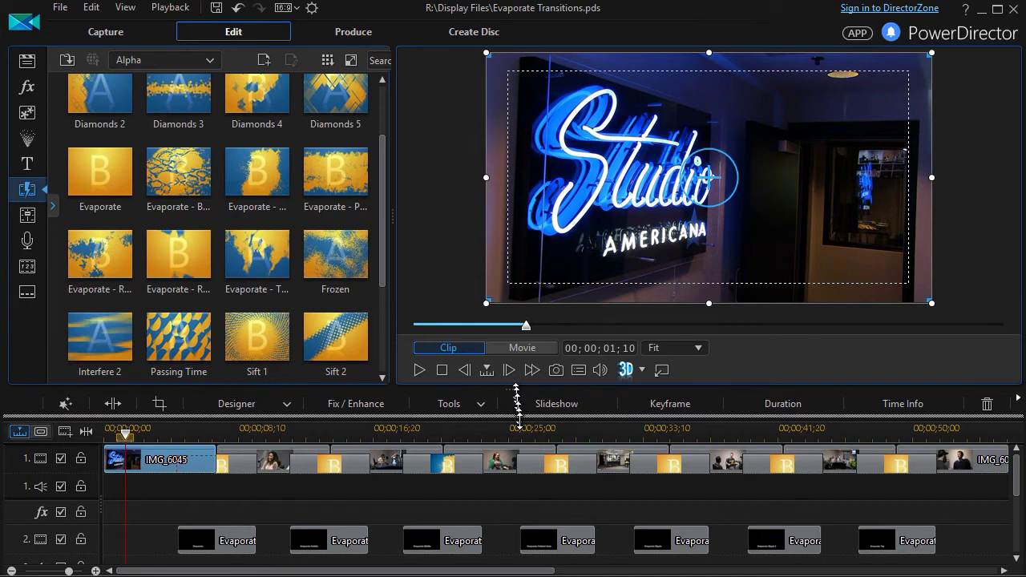
pyautogui.moveTo(519, 454); pyautogui.dragTo(519, 457)
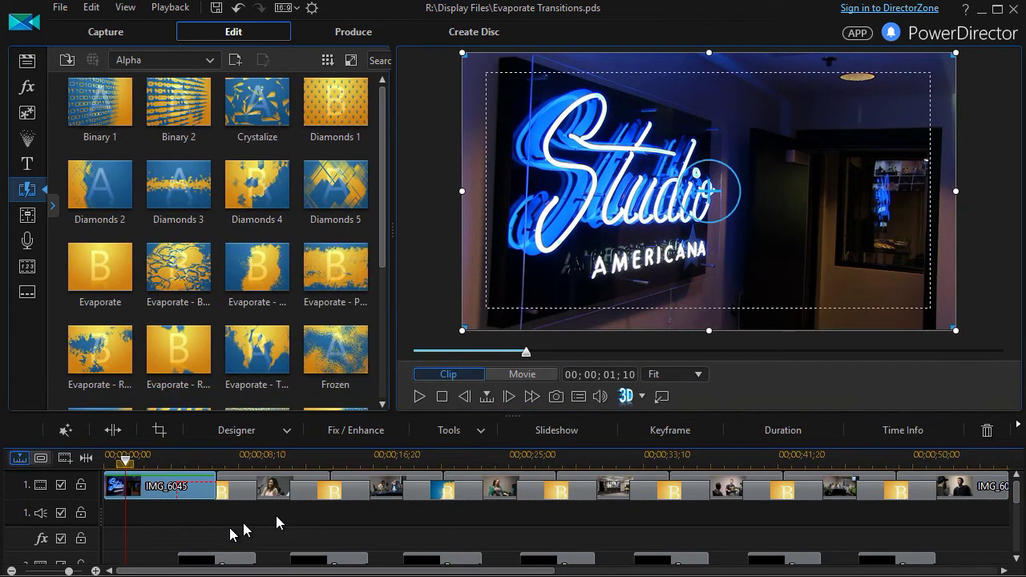
pyautogui.click(419, 397)
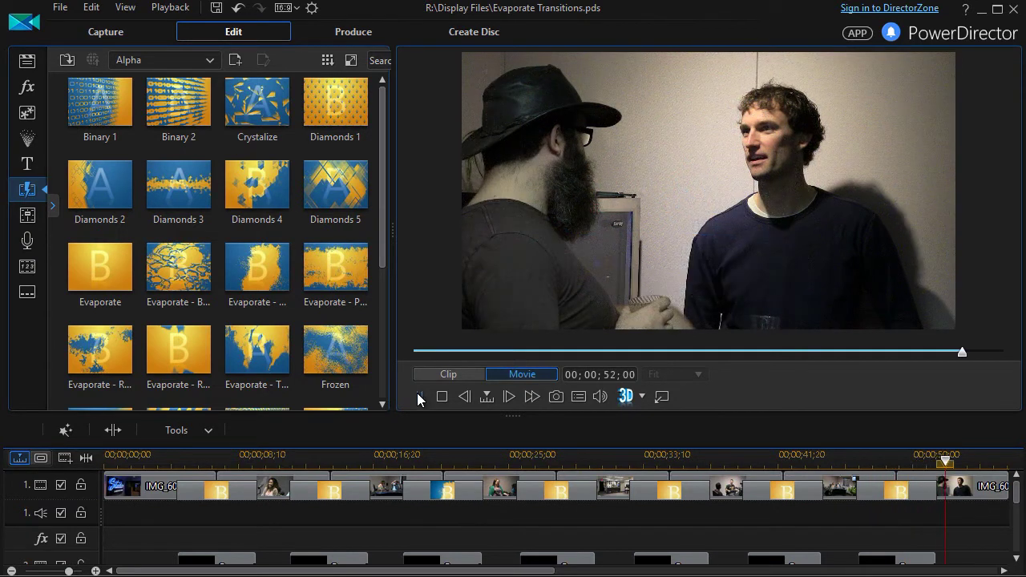
# Stop playback and scrub back over Evaporate Top and Evaporate Ripple to 00;00;28;09.
pyautogui.click(414, 402)
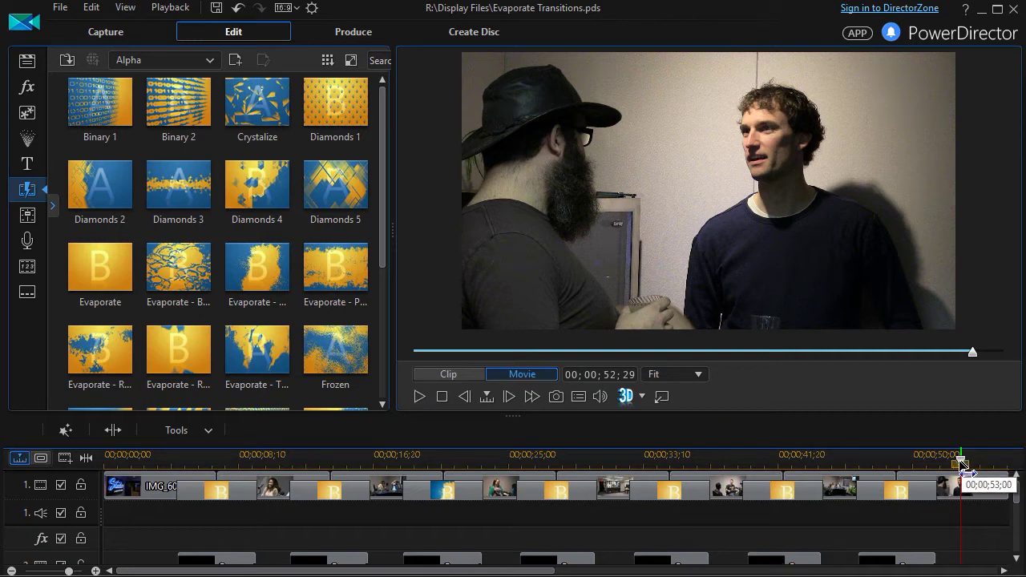
pyautogui.moveTo(962, 463); pyautogui.dragTo(890, 464)
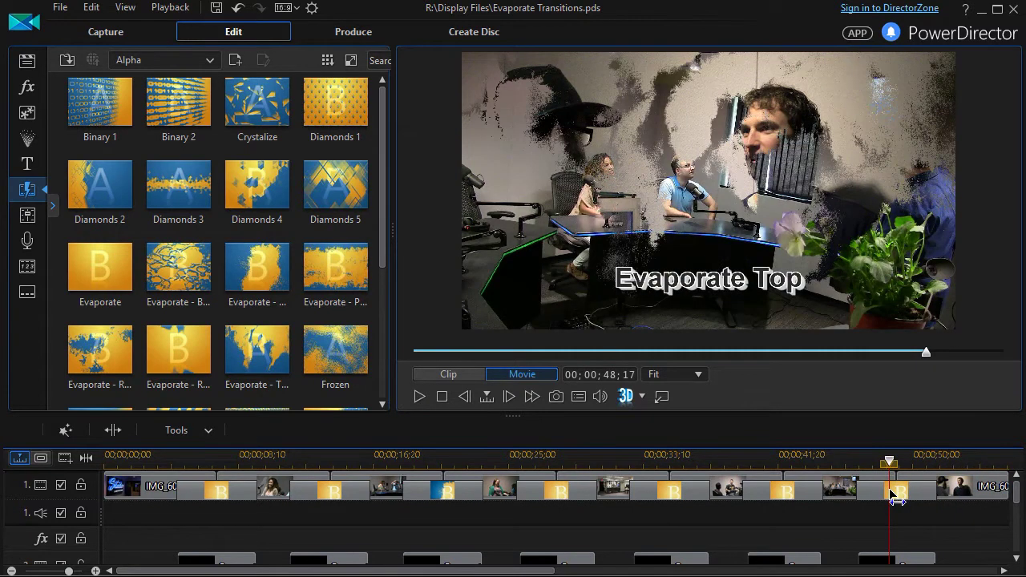
pyautogui.moveTo(895, 500); pyautogui.dragTo(888, 488)
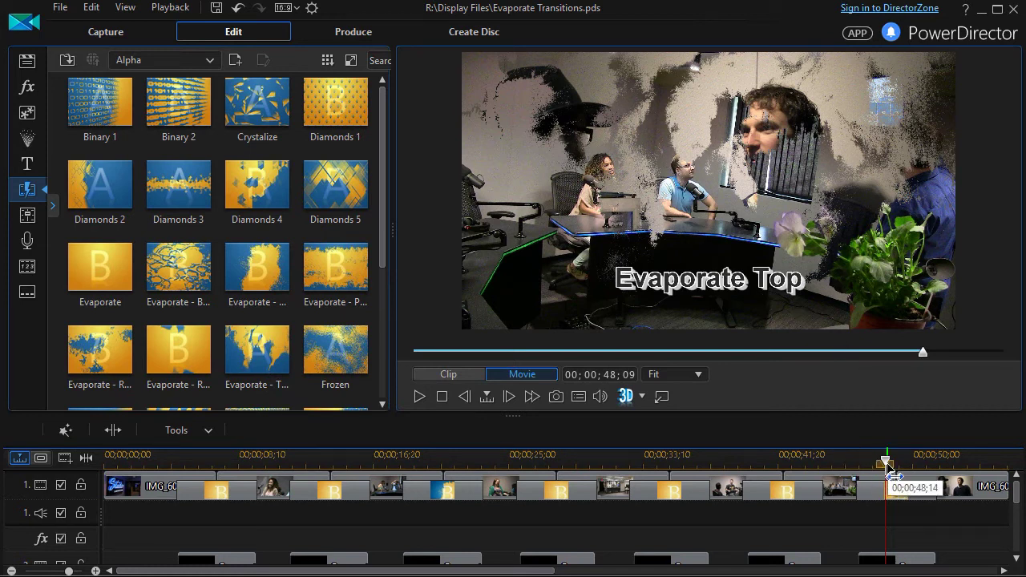
pyautogui.moveTo(887, 465); pyautogui.dragTo(682, 488)
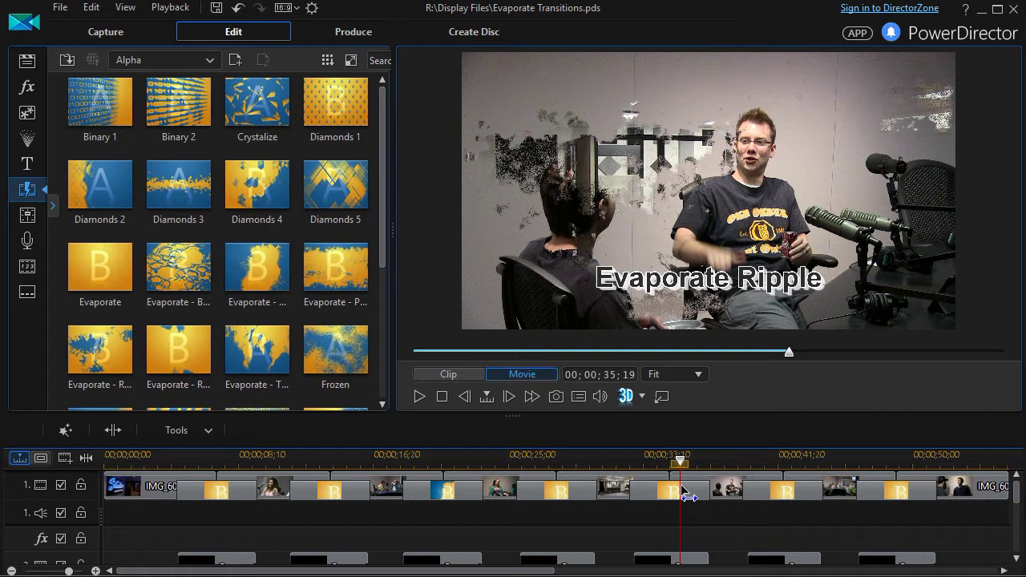
pyautogui.moveTo(682, 494)
pyautogui.mouseDown()
pyautogui.moveTo(662, 503)
pyautogui.moveTo(682, 505)
pyautogui.moveTo(567, 524)
pyautogui.mouseUp()
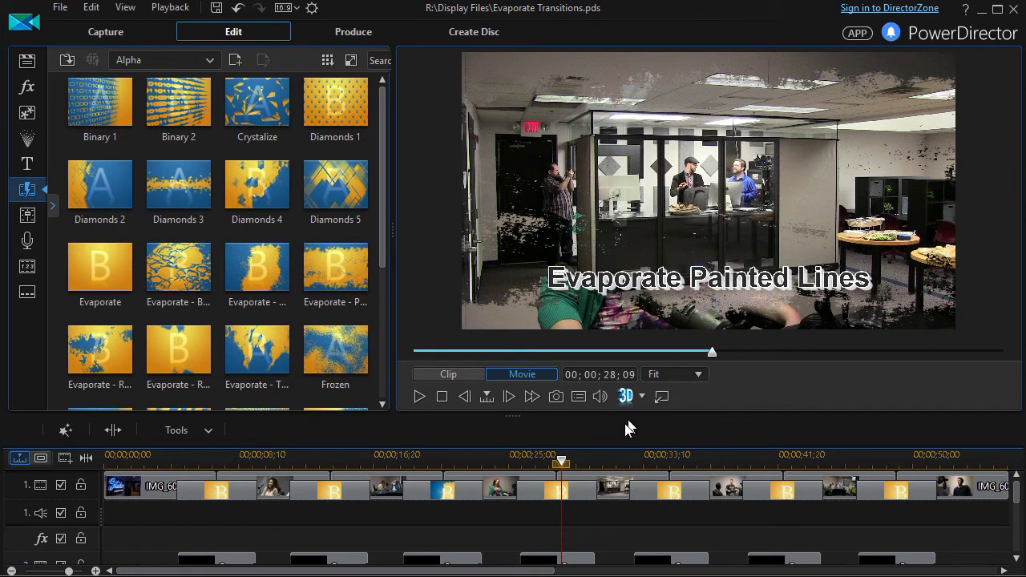
# Scrub back past Painted Lines and Bubble to the first Evaporate transition at 00;00;05;27.
pyautogui.moveTo(562, 463); pyautogui.dragTo(350, 497)
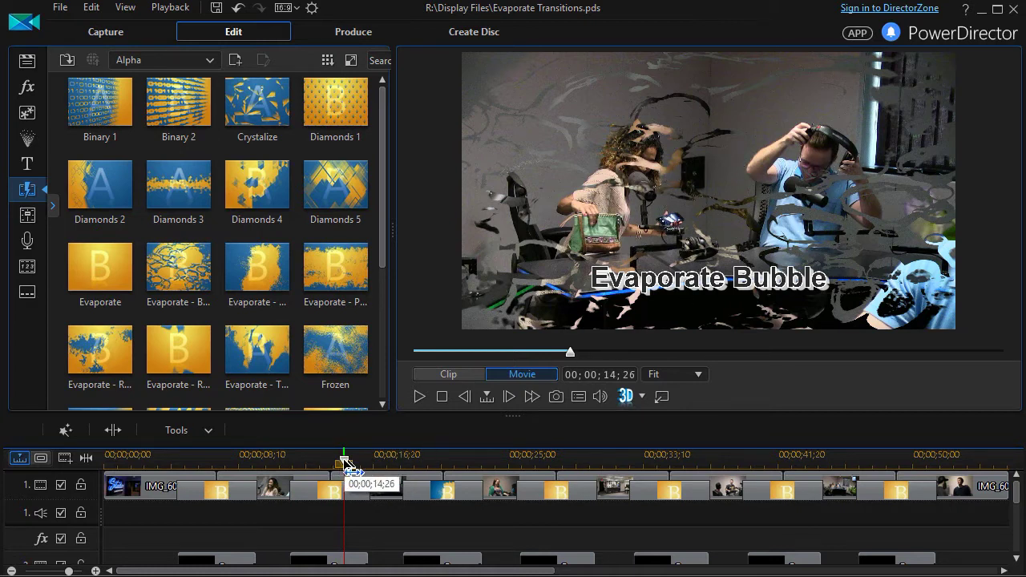
pyautogui.moveTo(345, 464); pyautogui.dragTo(200, 493)
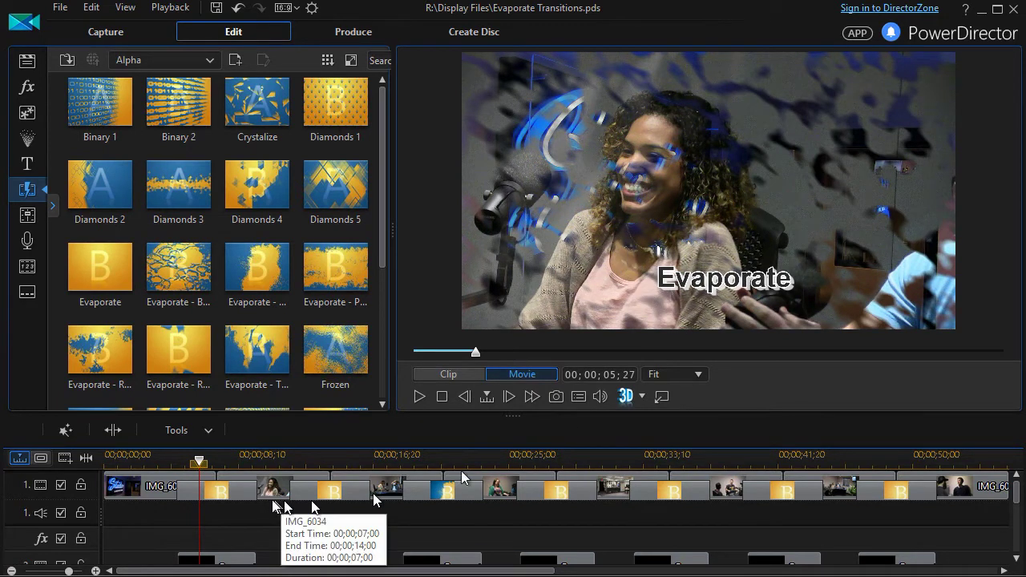
# Open the first Evaporate transition's Transition Settings and launch its Transition Designer.
pyautogui.click(227, 494)
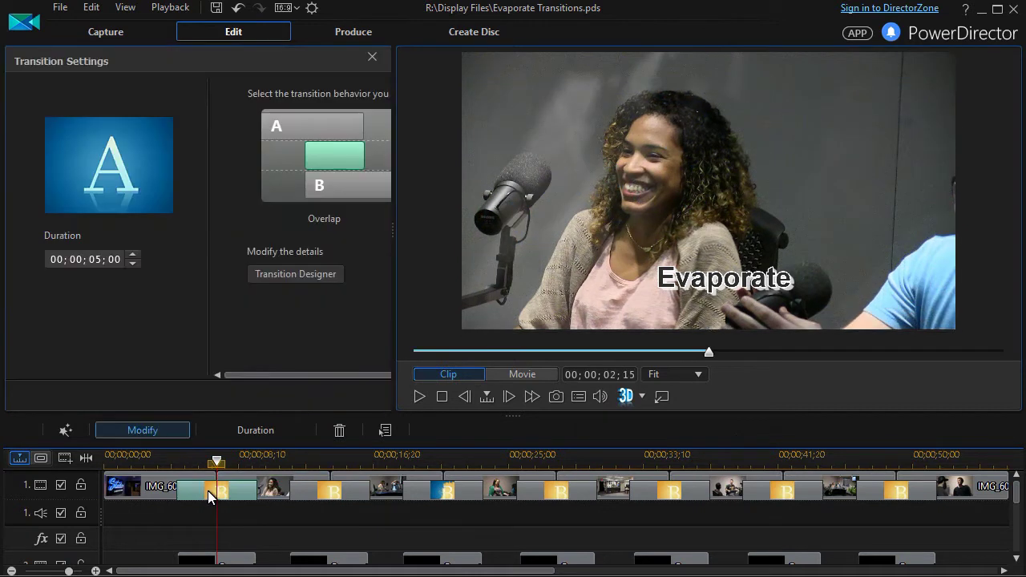
pyautogui.doubleClick(208, 490)
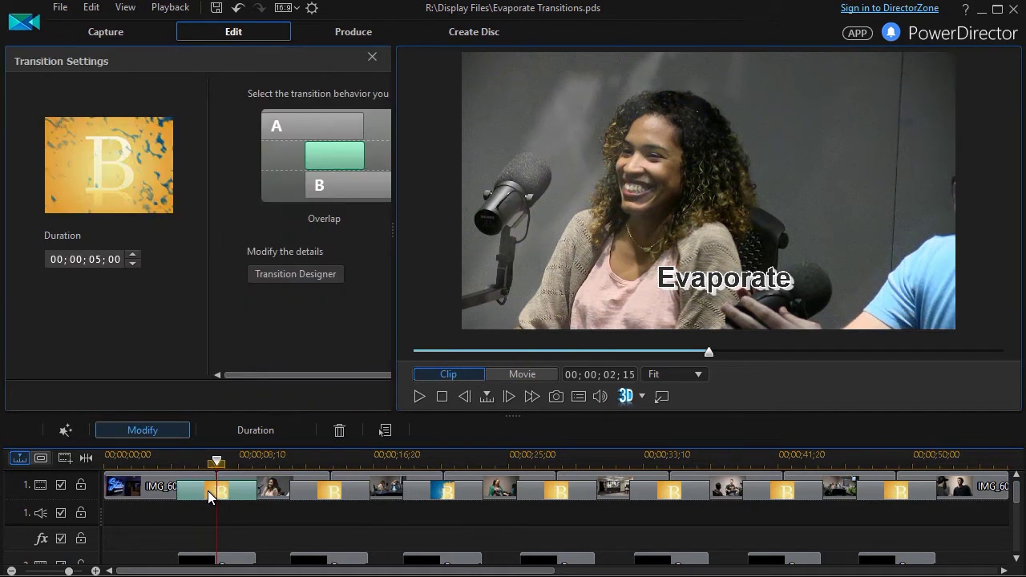
pyautogui.click(303, 274)
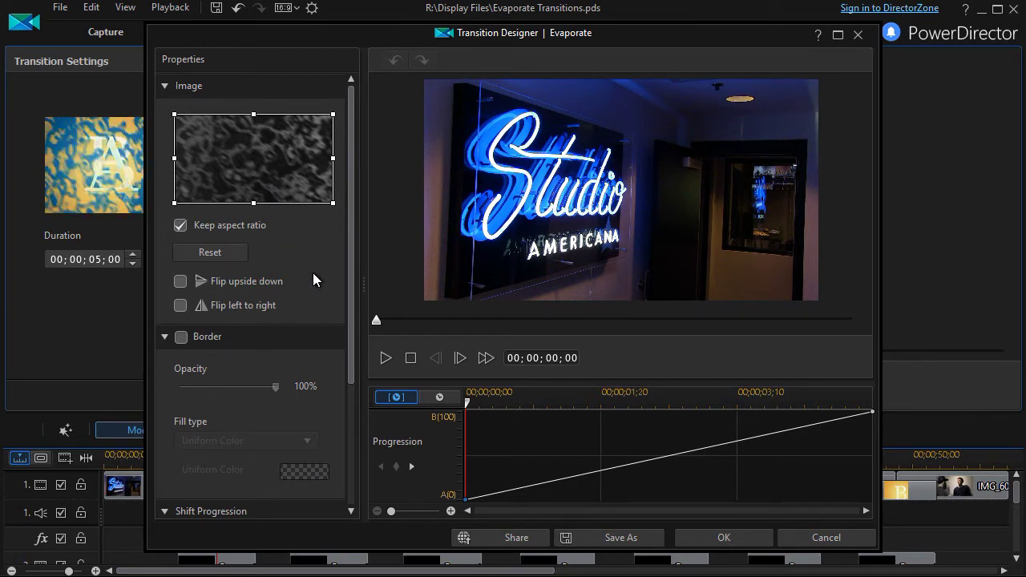
# Turn on a border for the Evaporate transition and set its colour to light grey.
pyautogui.click(181, 338)
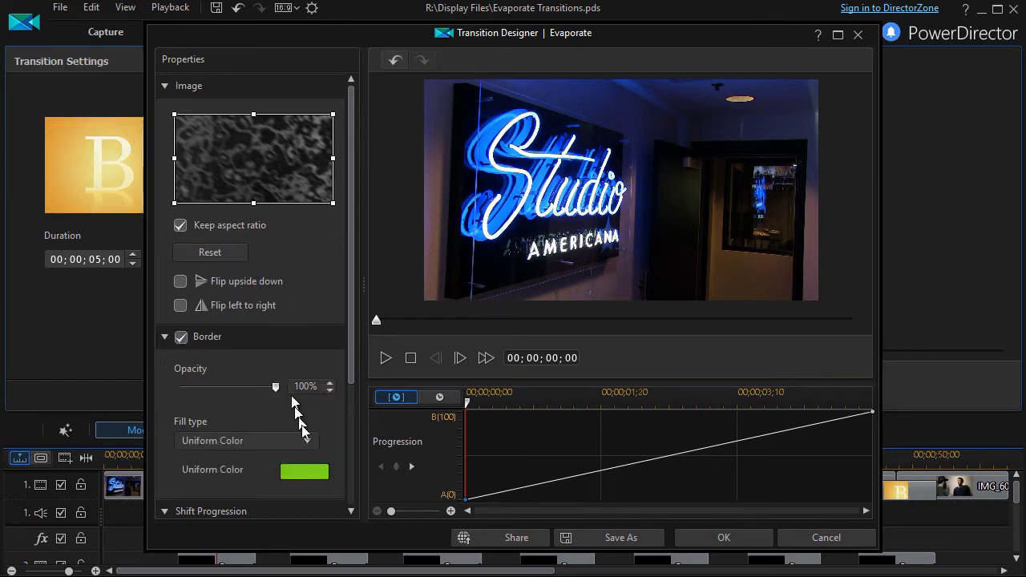
pyautogui.click(384, 358)
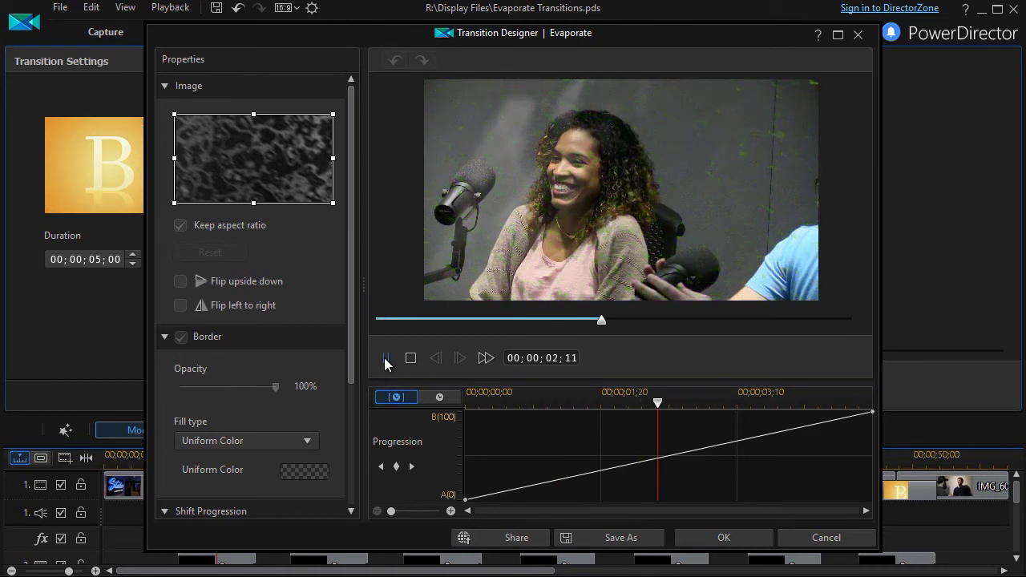
pyautogui.click(384, 357)
pyautogui.click(323, 476)
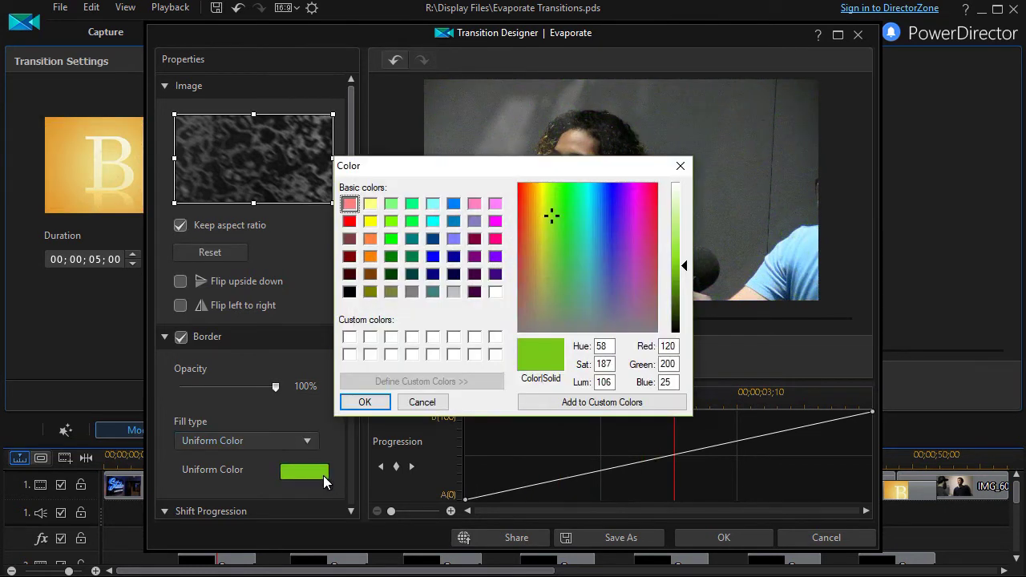
pyautogui.click(453, 292)
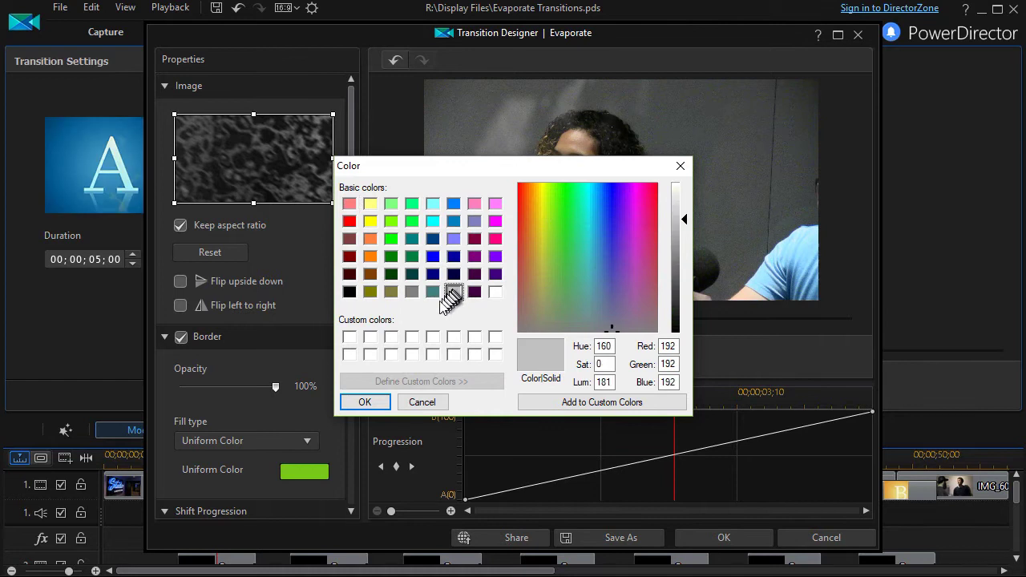
pyautogui.click(369, 406)
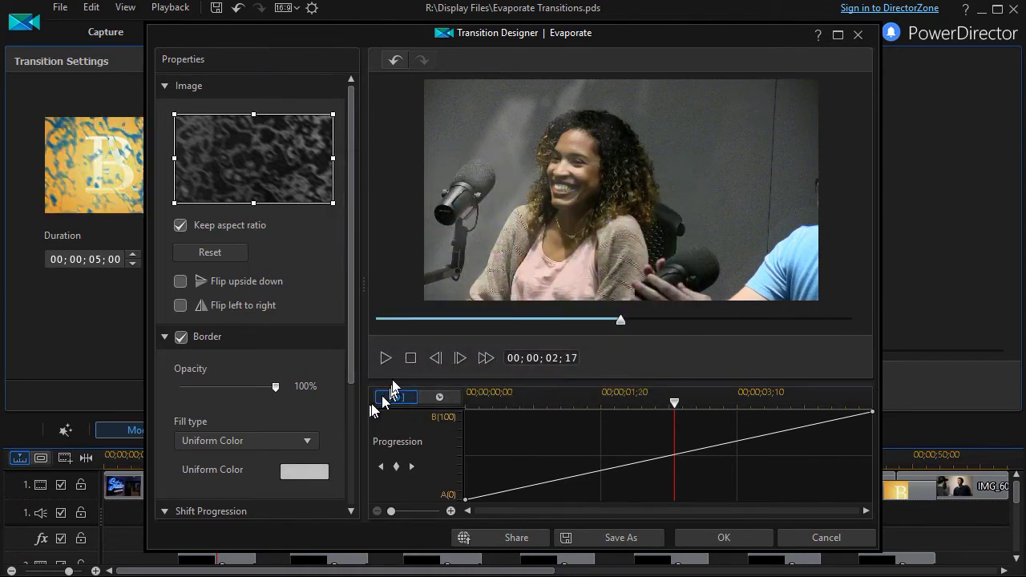
# Preview the grey-bordered transition and pause it at 00;00;03;00.
pyautogui.click(385, 359)
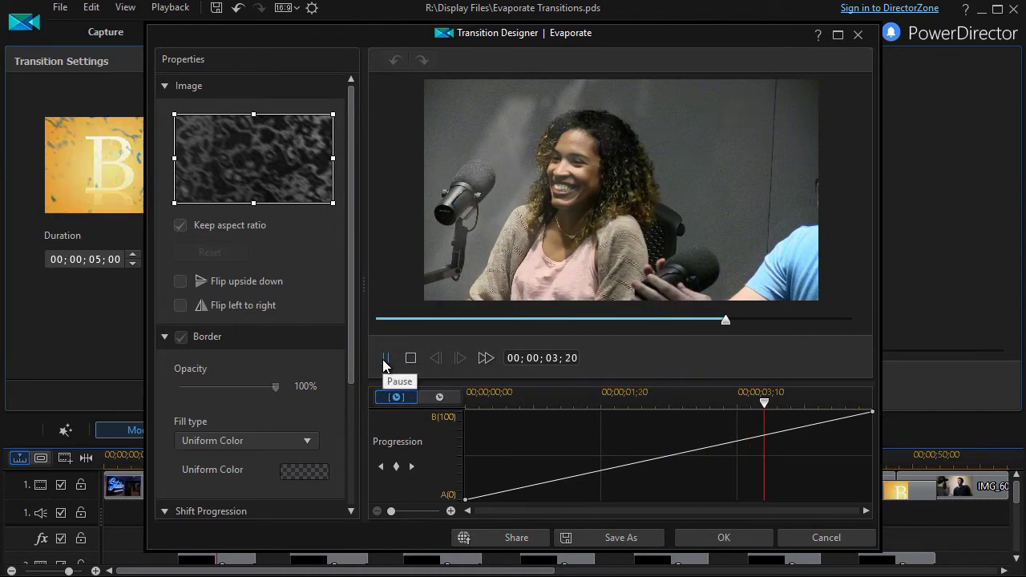
pyautogui.click(387, 361)
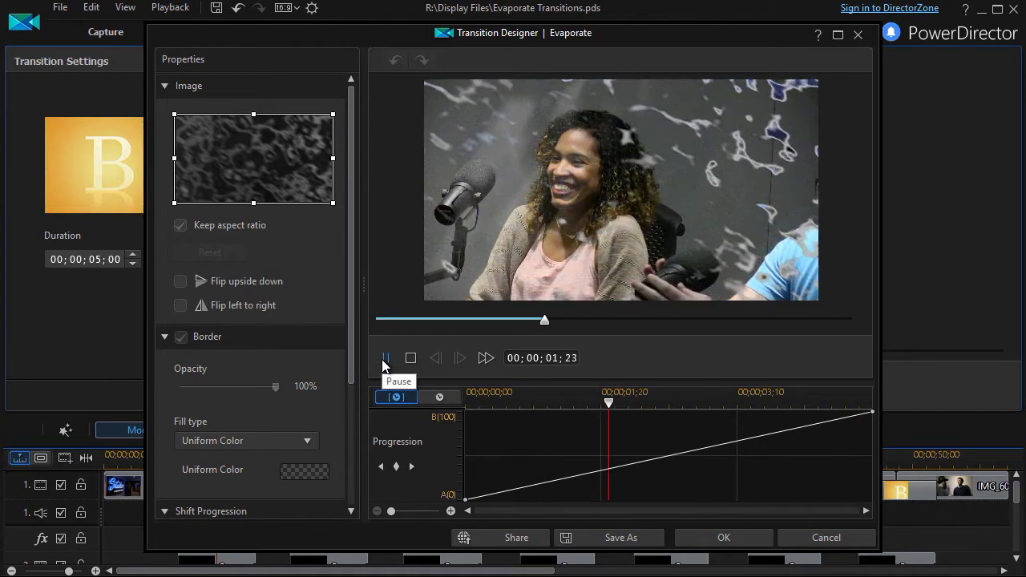
pyautogui.click(384, 360)
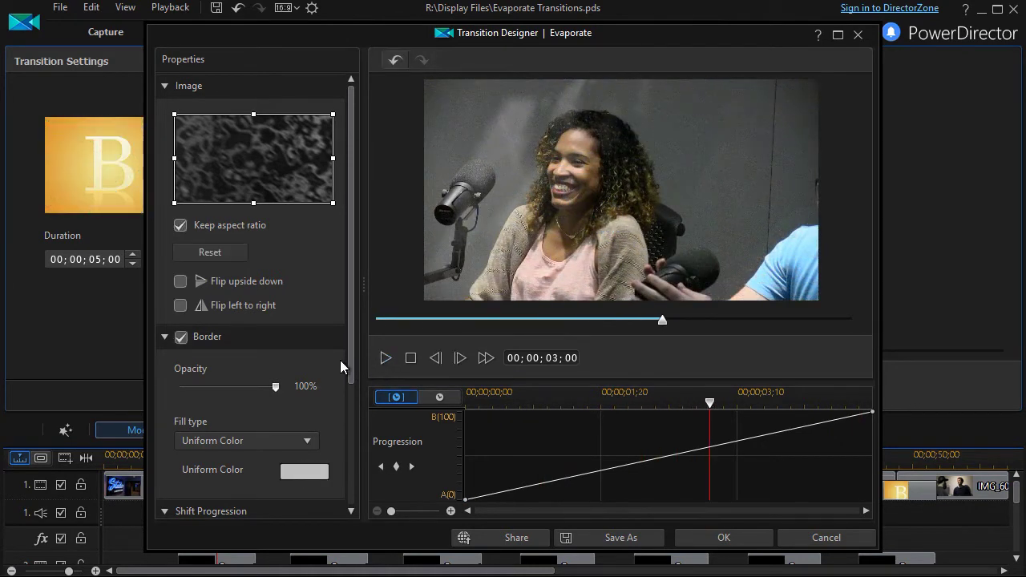
pyautogui.moveTo(352, 344); pyautogui.dragTo(354, 501)
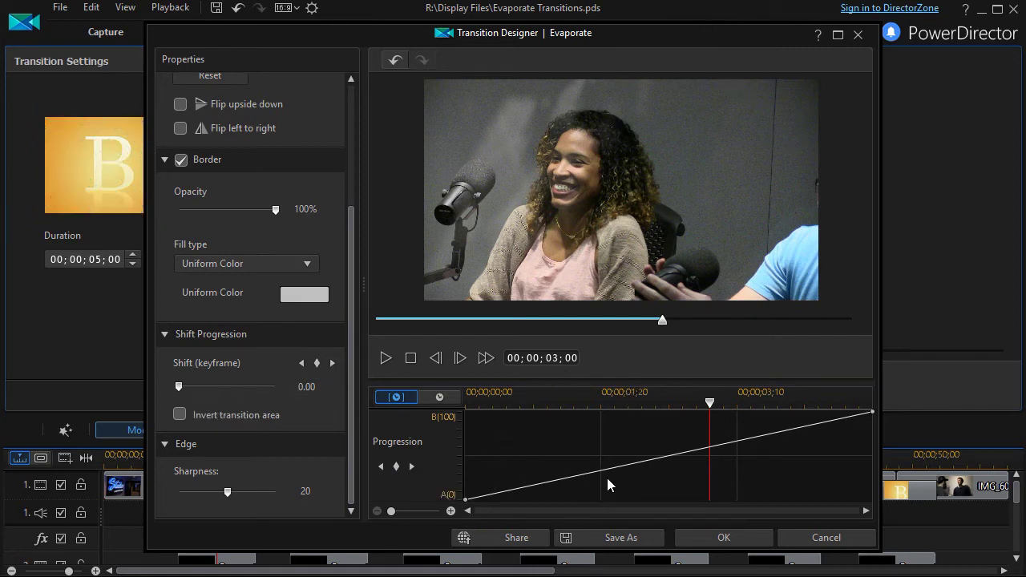
# Add a raised keyframe to the Progression curve and replay the preview from the start.
pyautogui.moveTo(627, 470)
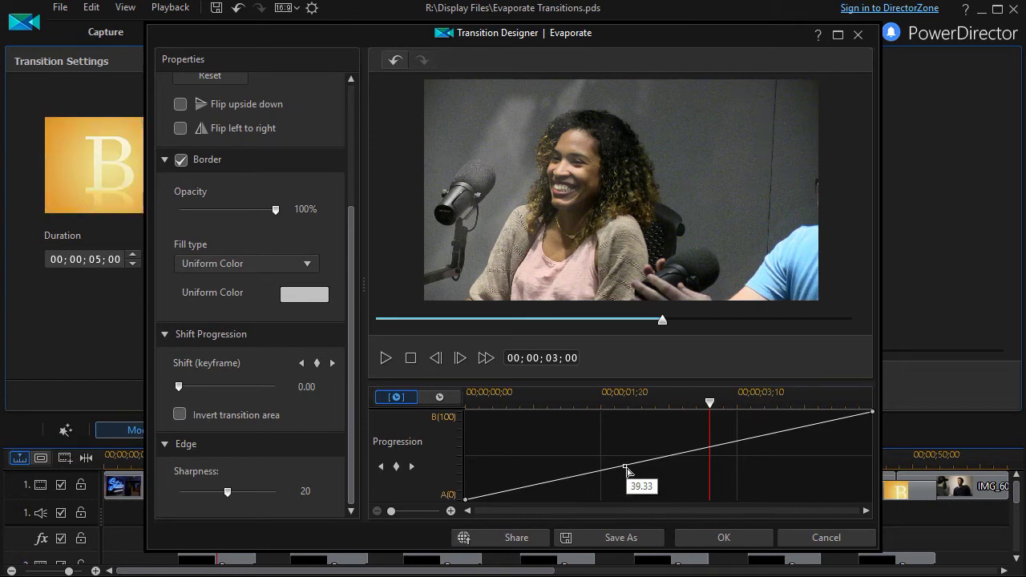
pyautogui.click(626, 468)
pyautogui.moveTo(626, 467); pyautogui.dragTo(628, 422)
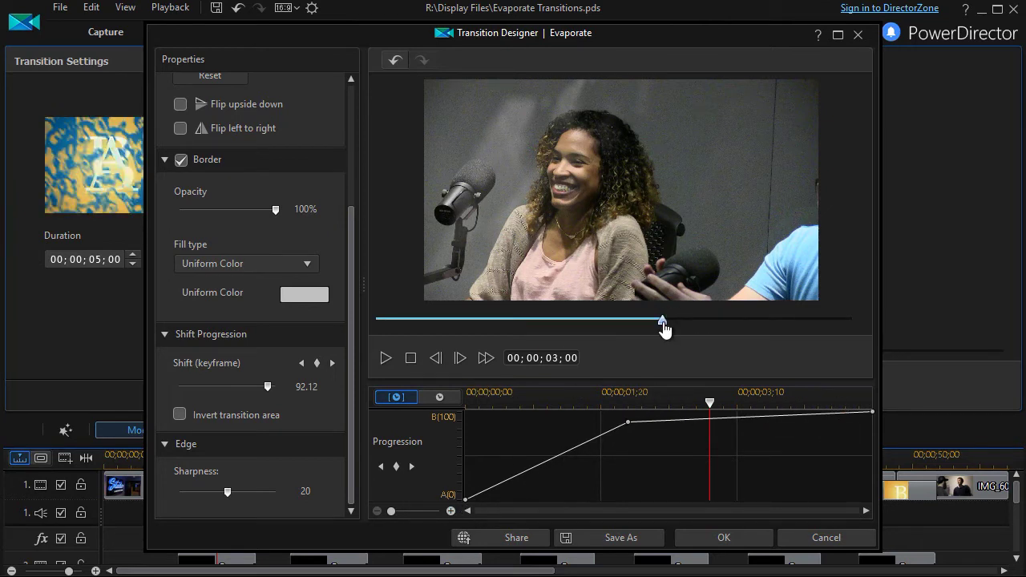
pyautogui.moveTo(664, 320); pyautogui.dragTo(324, 348)
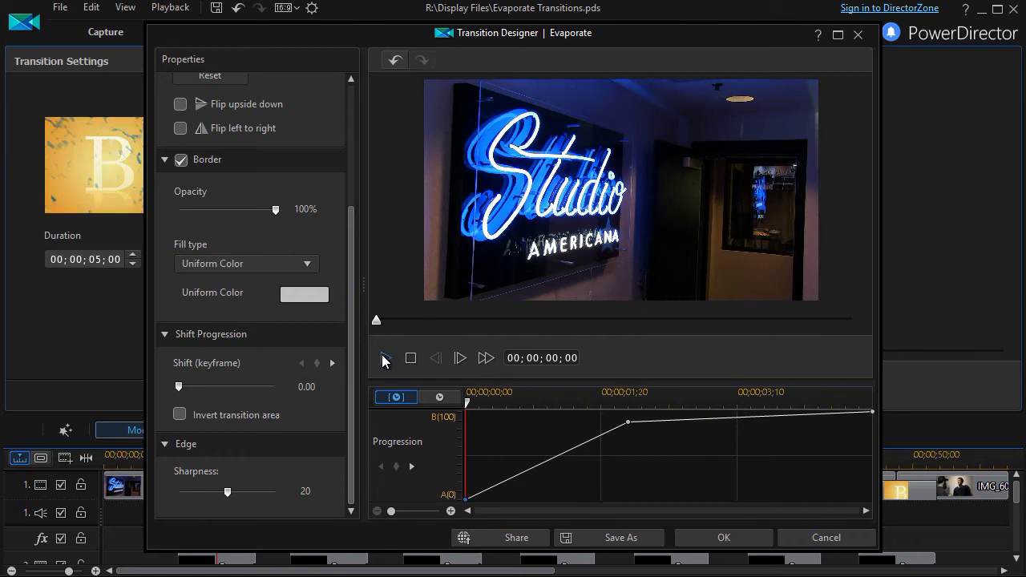
pyautogui.click(384, 359)
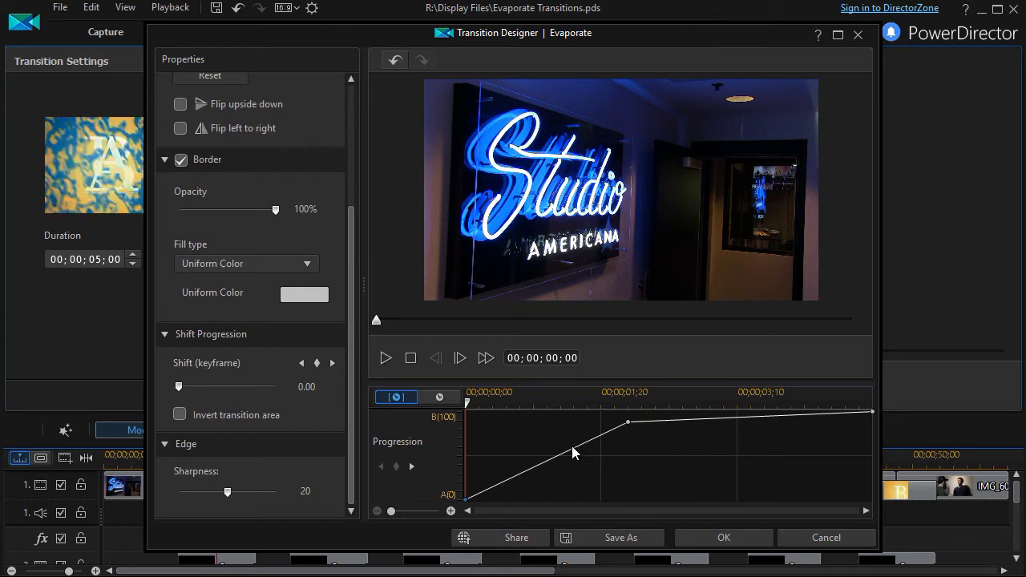
# Add two more keyframes, one pulled up near 90 and a later one dipping to 58.04.
pyautogui.moveTo(574, 448); pyautogui.dragTo(562, 435)
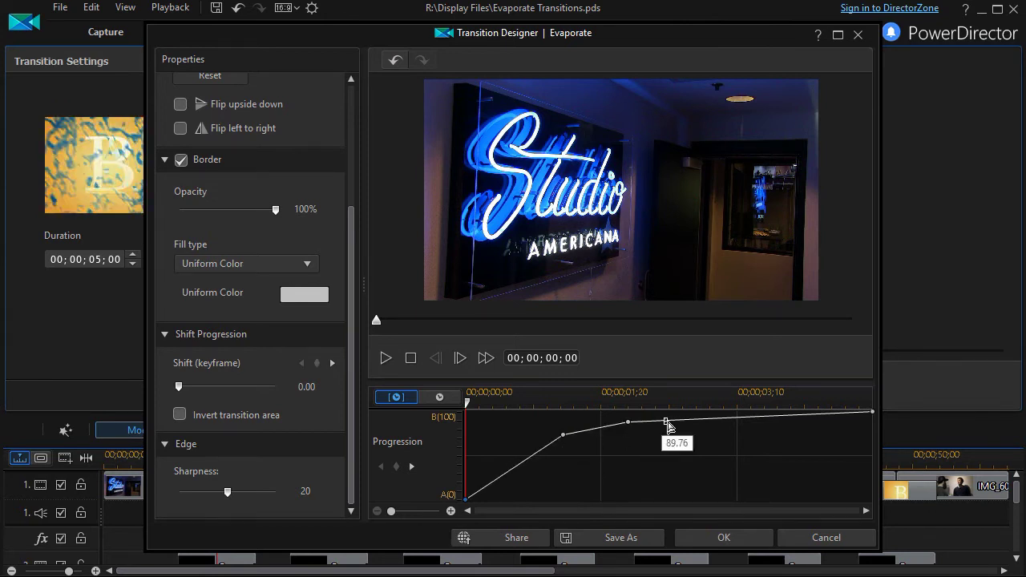
pyautogui.moveTo(679, 420); pyautogui.dragTo(704, 453)
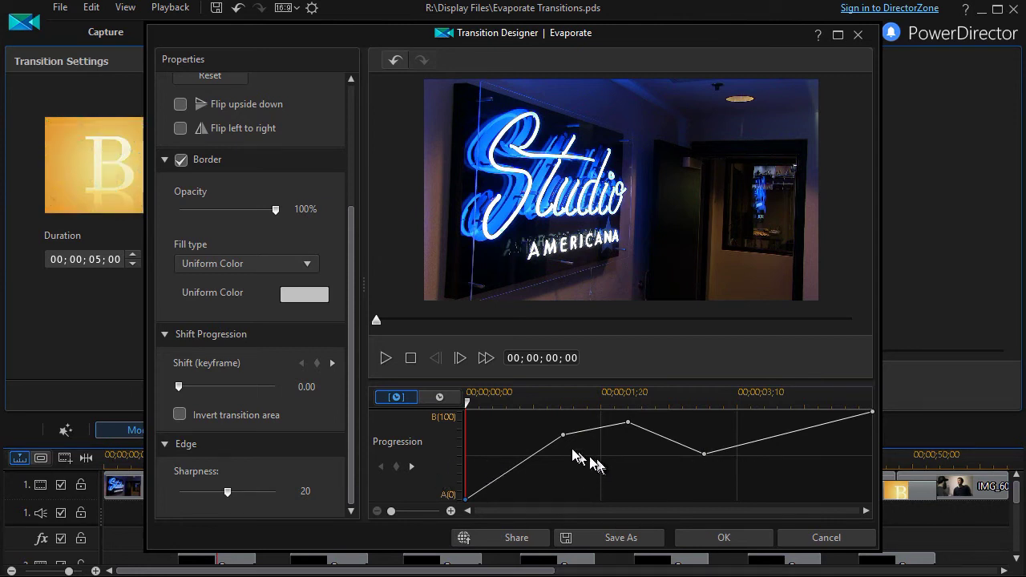
pyautogui.click(409, 467)
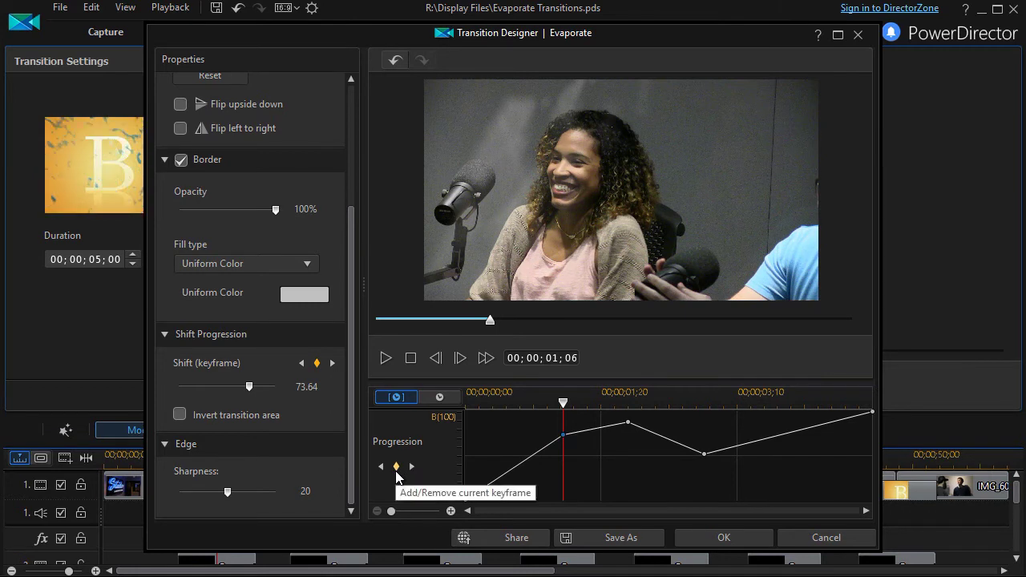
# Delete the Progression keyframes at 00;00;01;06, 00;00;02;00 and 00;00;02;28.
pyautogui.click(396, 467)
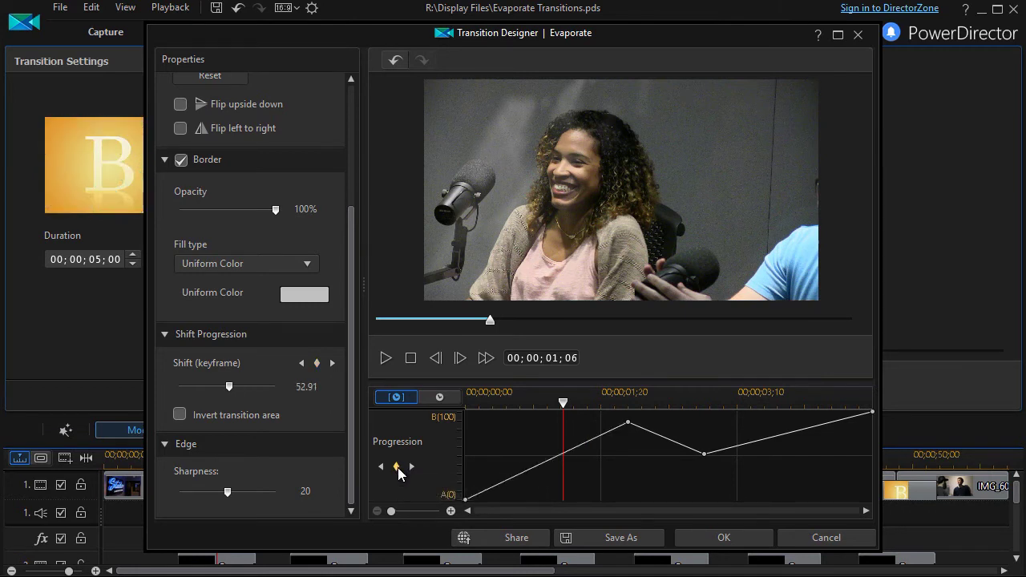
pyautogui.click(412, 470)
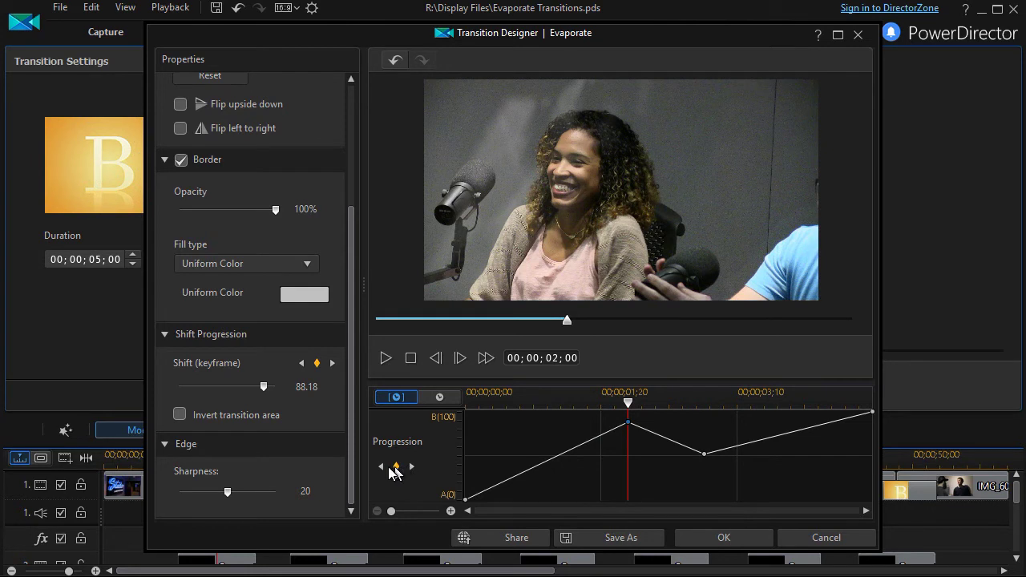
pyautogui.click(397, 467)
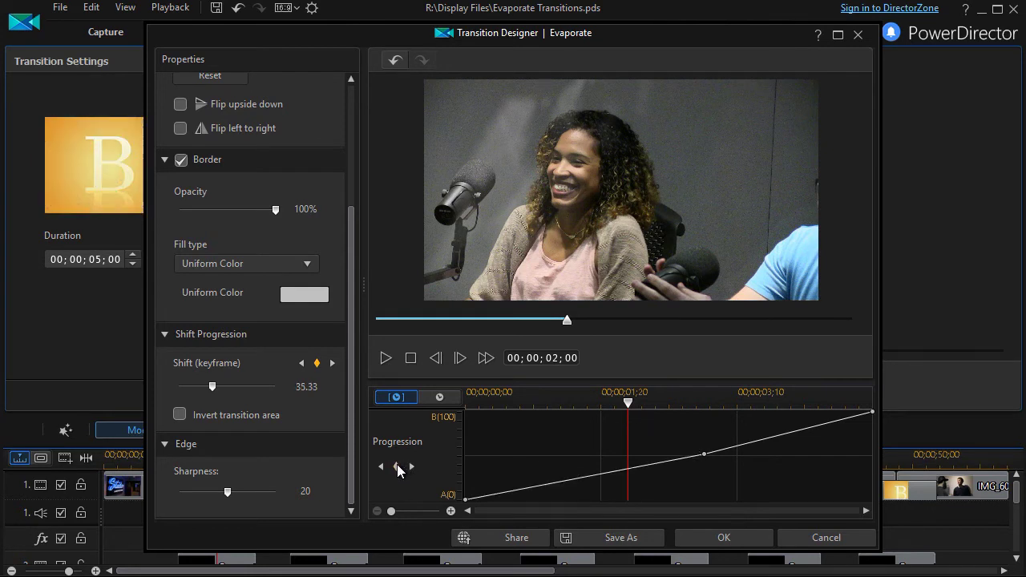
pyautogui.click(412, 468)
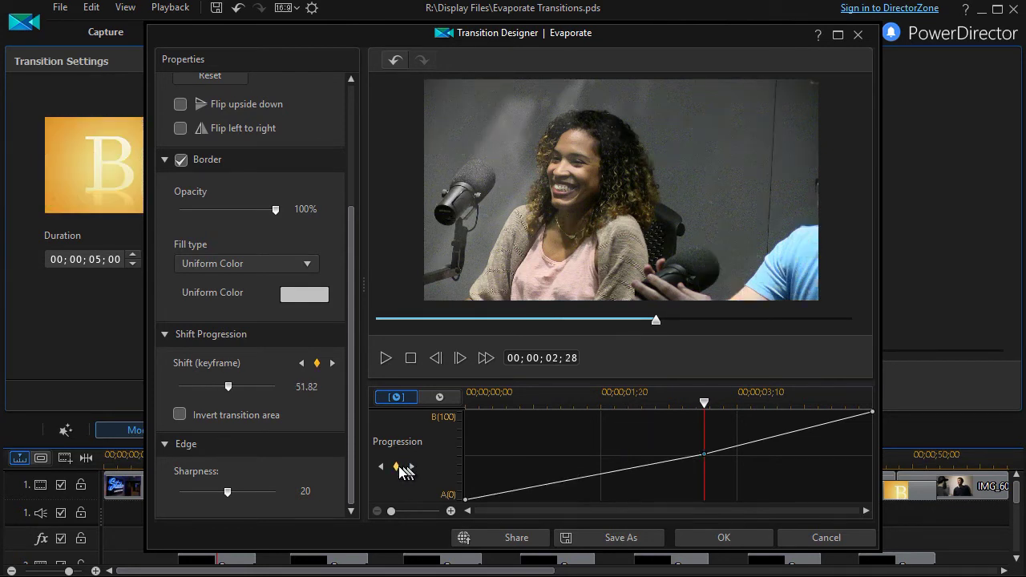
pyautogui.click(396, 467)
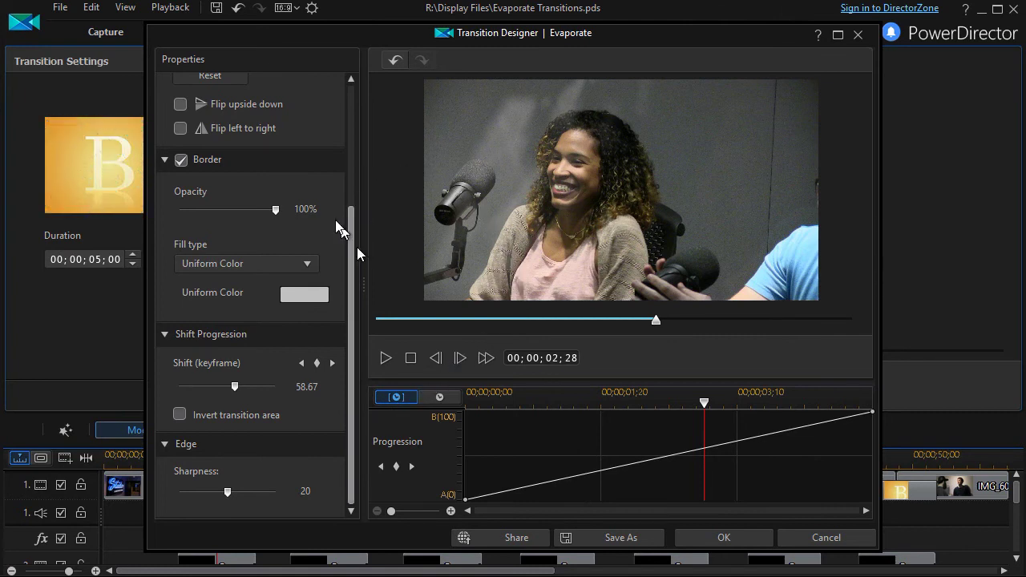
pyautogui.moveTo(353, 228); pyautogui.dragTo(350, 99)
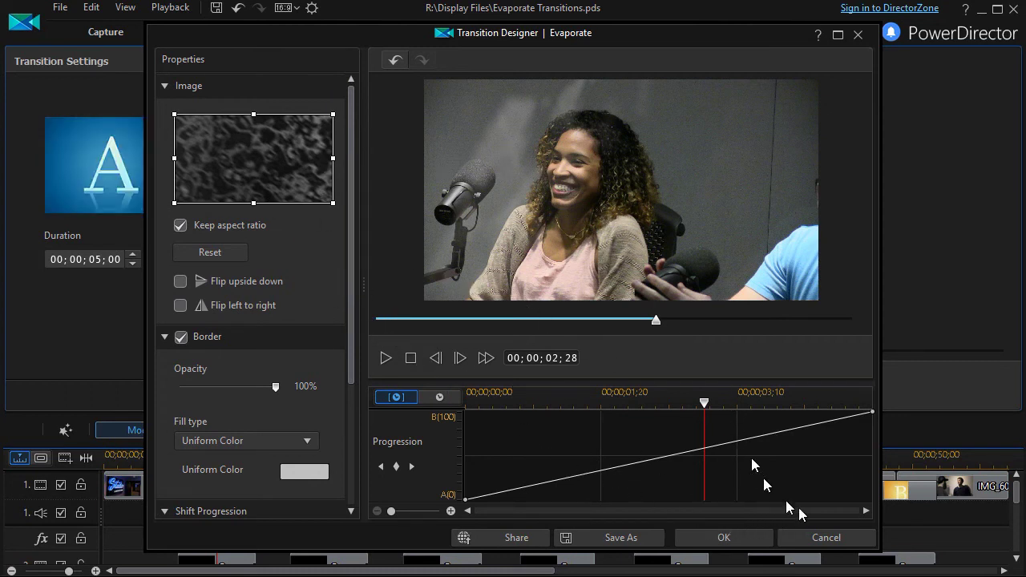
# Exit Transition Designer saving the changes, then close Transition Settings to reach the Alpha library.
pyautogui.click(819, 539)
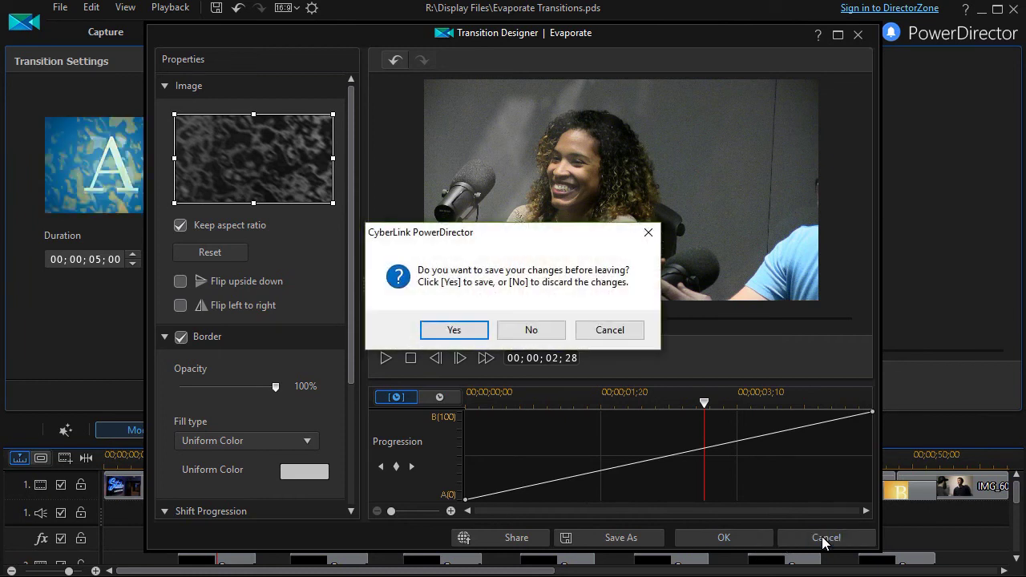
pyautogui.click(623, 329)
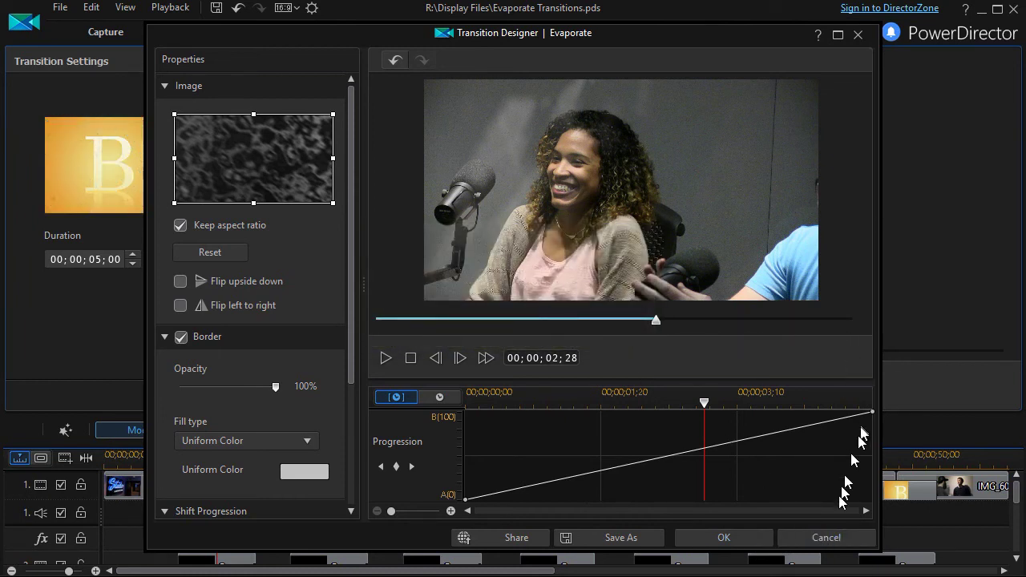
pyautogui.click(819, 541)
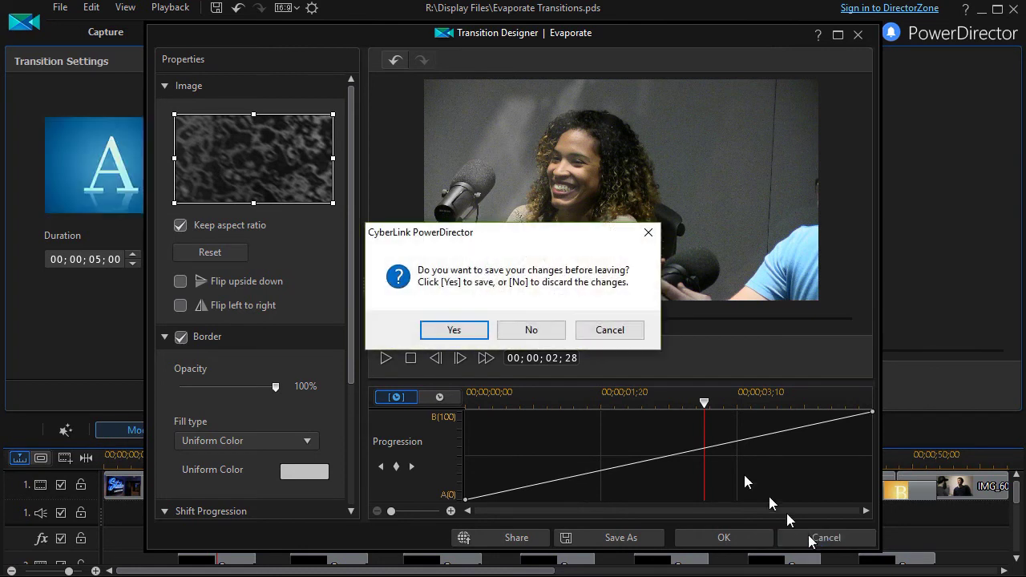
pyautogui.click(454, 330)
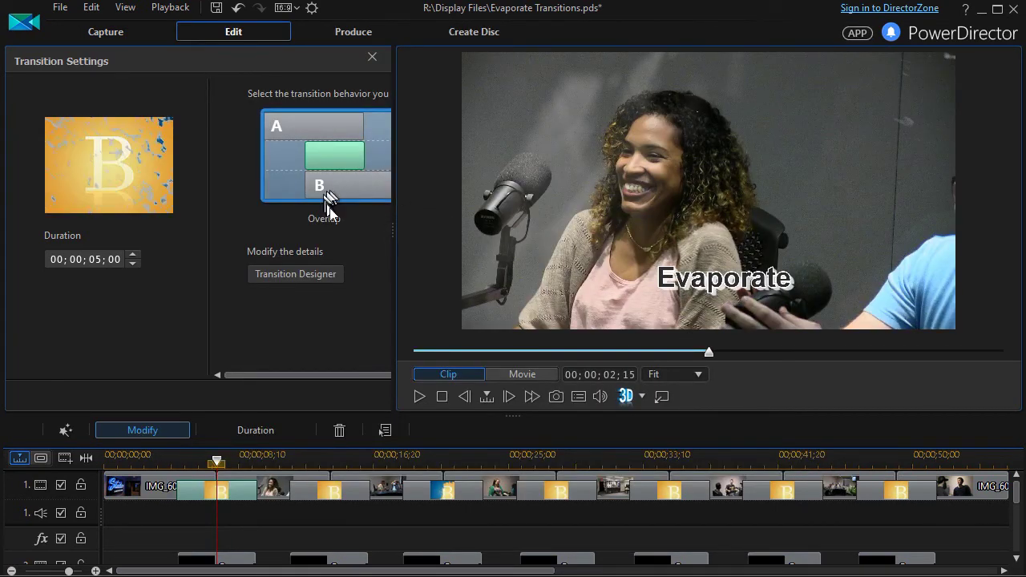
pyautogui.click(370, 56)
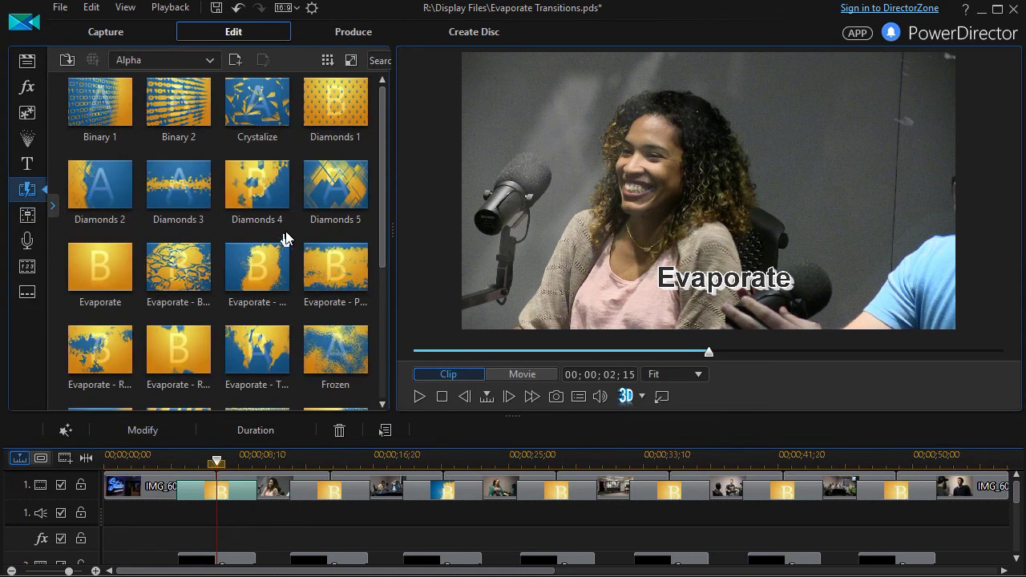